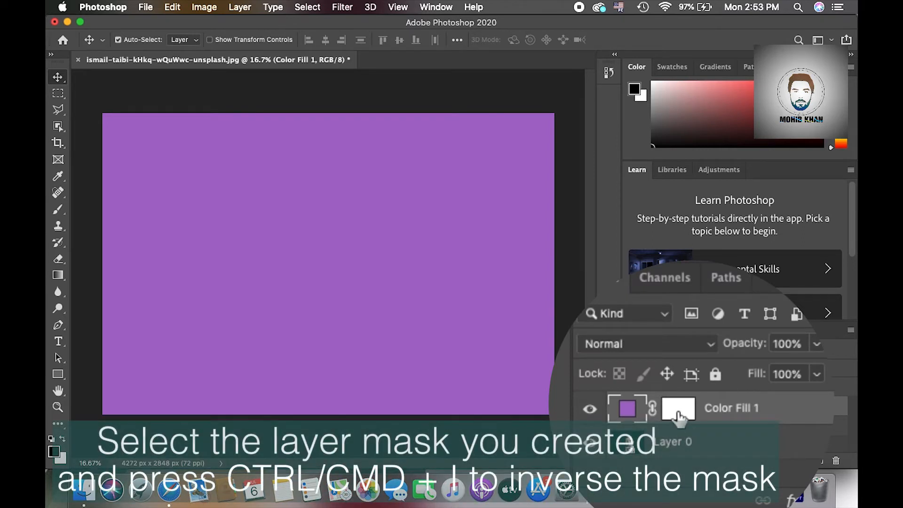
Invert the Color Fill 1 layer mask and paint the baby's jacket into it in white with a 250 px brush at 43% opacity
click(679, 417)
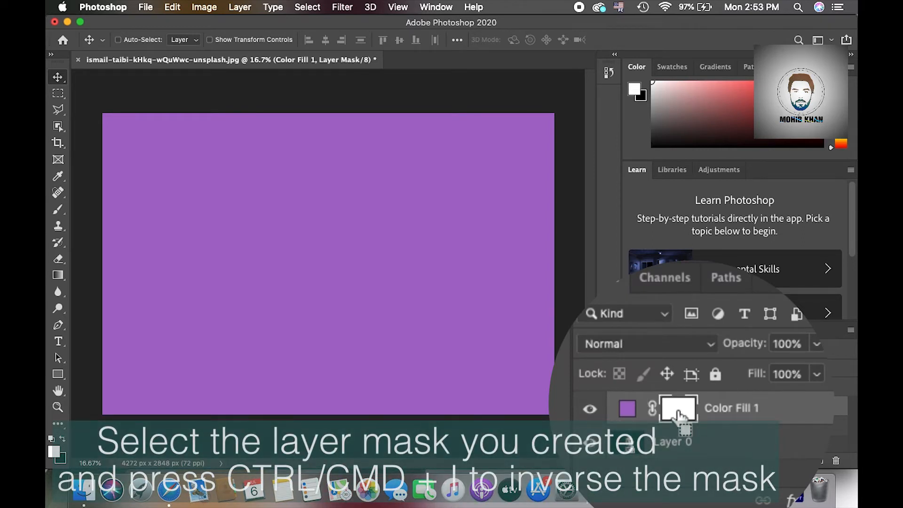
key(super+i)
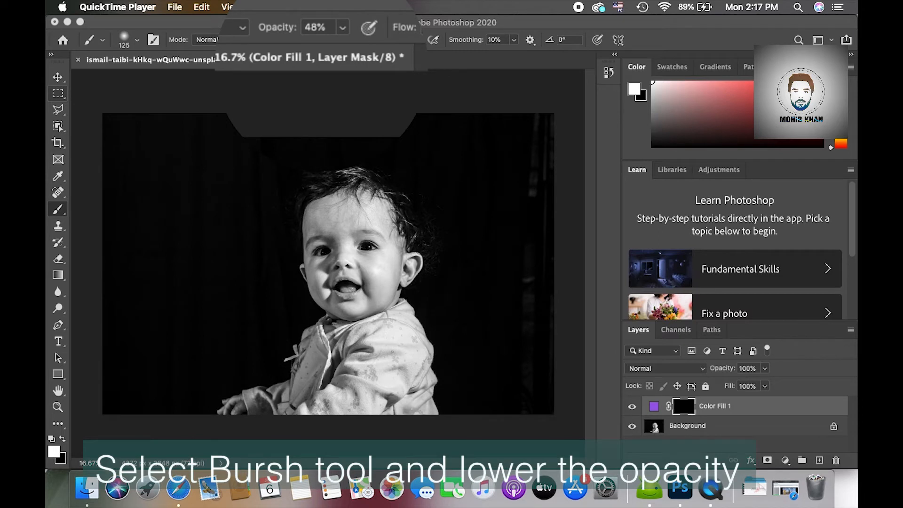
click(341, 27)
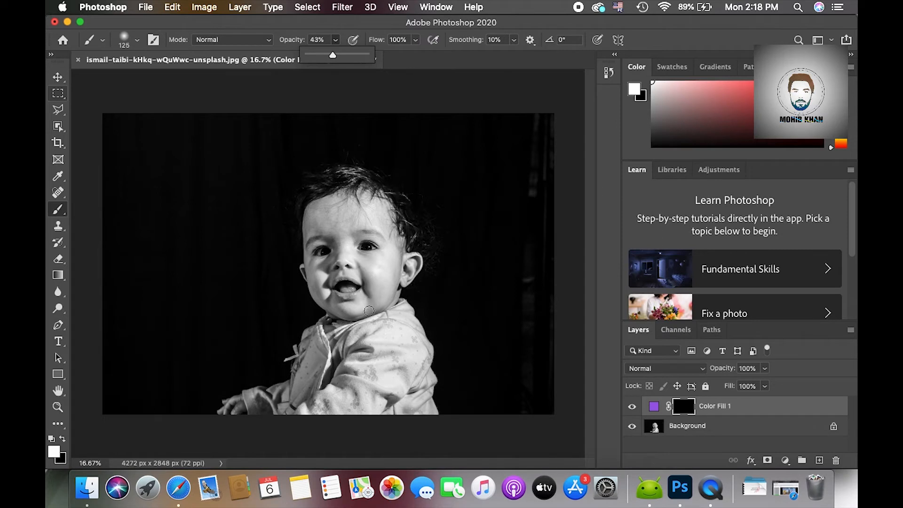
key(bracketright)
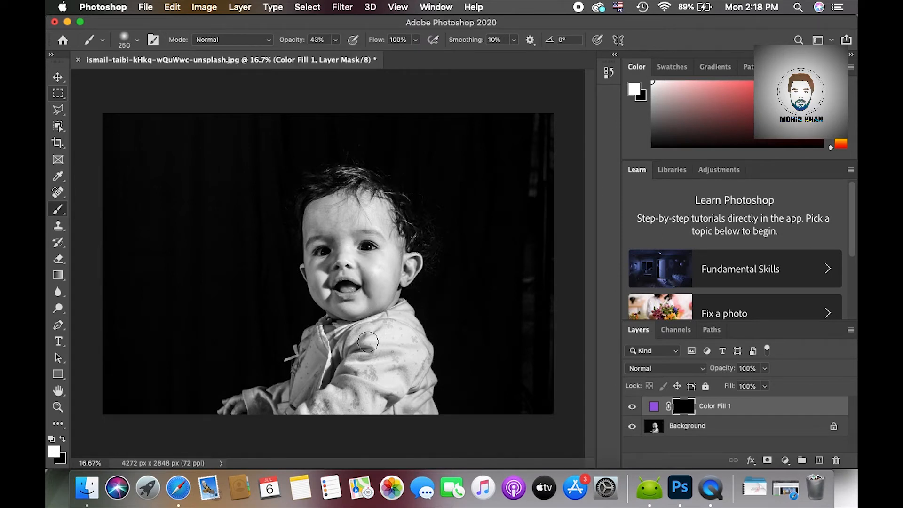
scroll(368, 342, up, 1)
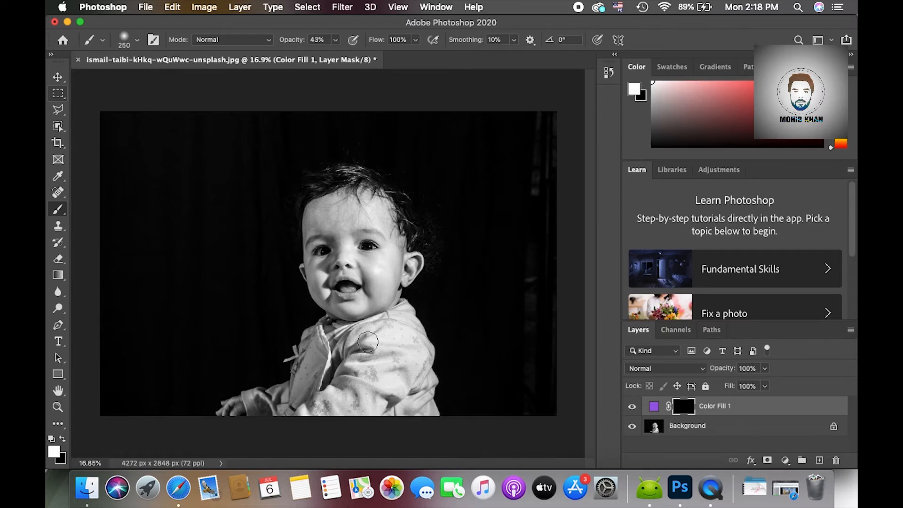
mouse_move(369, 372)
mouse_down()
mouse_move(340, 392)
mouse_move(368, 387)
mouse_move(308, 409)
mouse_move(386, 397)
mouse_move(402, 401)
mouse_move(368, 400)
mouse_move(429, 408)
mouse_move(426, 350)
mouse_move(406, 311)
mouse_move(386, 332)
mouse_move(401, 362)
mouse_move(386, 372)
mouse_move(373, 327)
mouse_move(289, 409)
mouse_move(264, 411)
mouse_move(254, 399)
mouse_move(279, 393)
mouse_move(303, 364)
mouse_move(310, 337)
mouse_move(381, 339)
mouse_move(406, 312)
mouse_move(342, 383)
mouse_move(414, 397)
mouse_up()
mouse_move(293, 419)
mouse_down()
mouse_move(400, 411)
mouse_move(409, 391)
mouse_move(338, 382)
mouse_move(374, 360)
mouse_move(312, 416)
mouse_move(405, 364)
mouse_move(414, 402)
mouse_move(339, 344)
mouse_move(310, 342)
mouse_move(300, 388)
mouse_move(322, 345)
mouse_move(315, 381)
mouse_move(346, 336)
mouse_move(382, 328)
mouse_move(412, 329)
mouse_move(429, 414)
mouse_up()
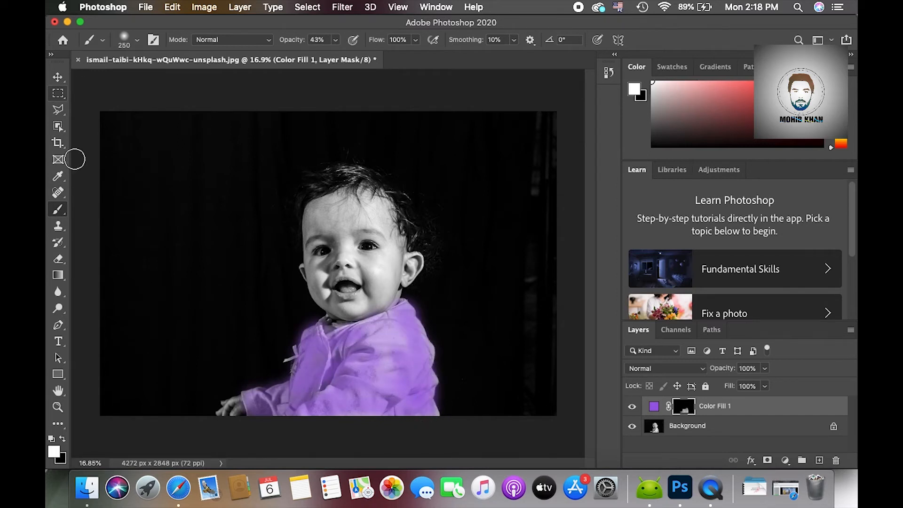
Add a brown solid color fill layer above Color Fill 1 for the skin and invert its layer mask
click(59, 78)
click(785, 460)
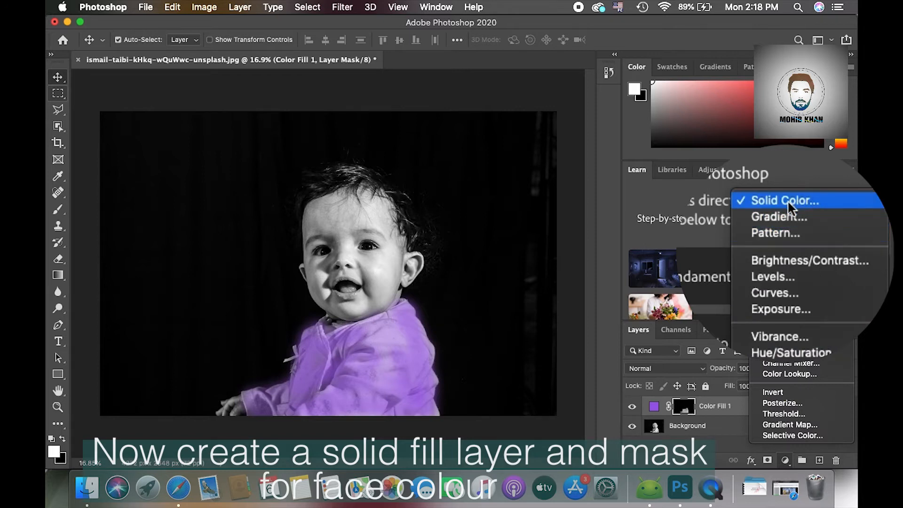
click(787, 224)
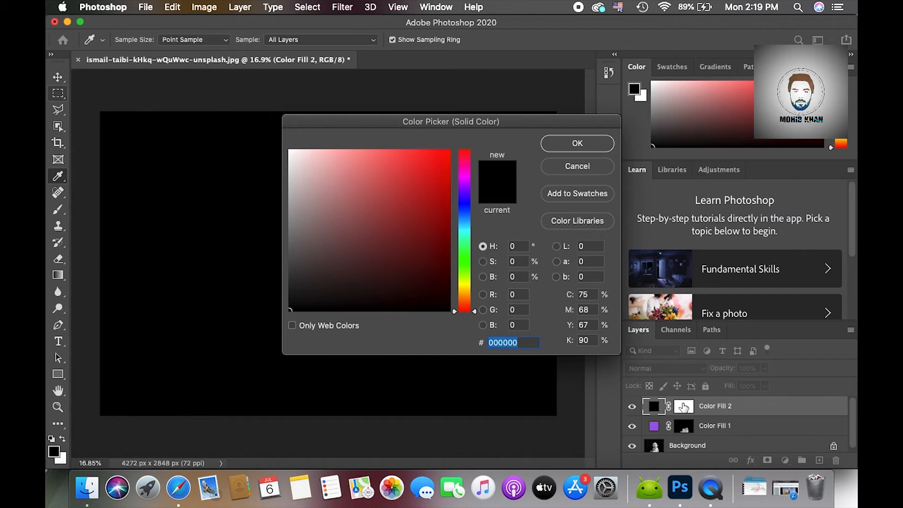
mouse_move(467, 297)
mouse_down()
mouse_move(467, 271)
mouse_move(469, 294)
mouse_up()
click(370, 218)
drag(371, 218, 362, 216)
click(577, 143)
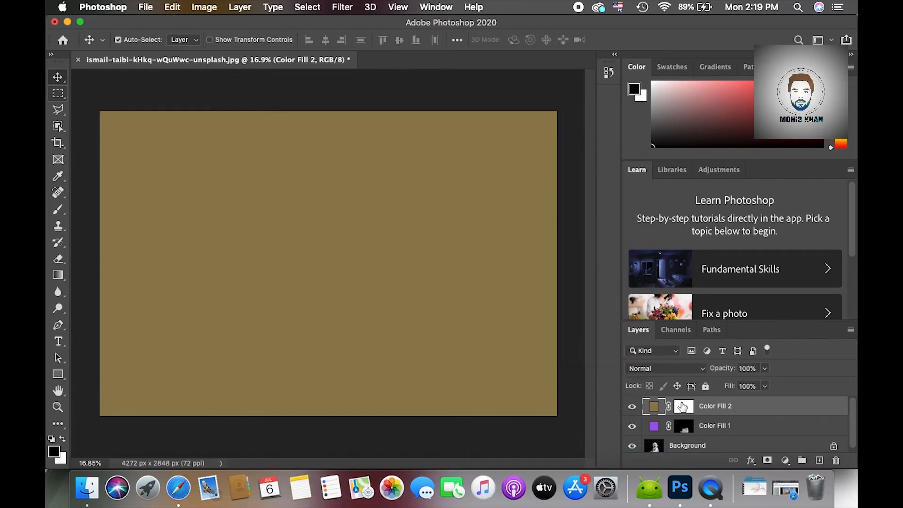
click(688, 413)
key(super+i)
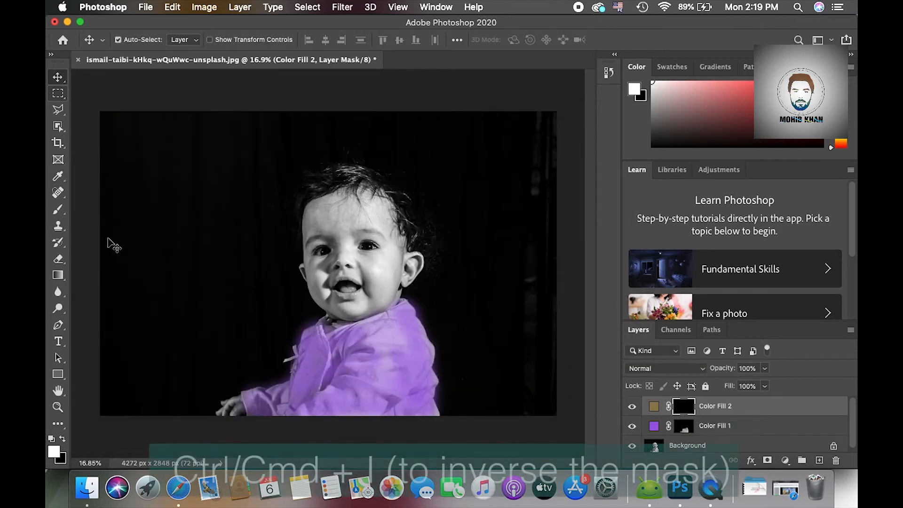
Paint the baby's face in white on the brown fill layer's mask with the Brush tool at 43% opacity
click(58, 209)
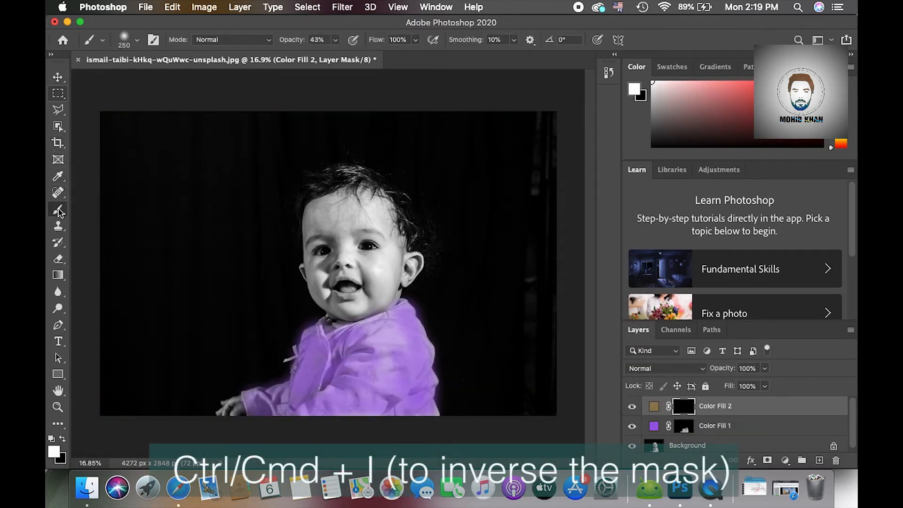
scroll(381, 220, up, 2)
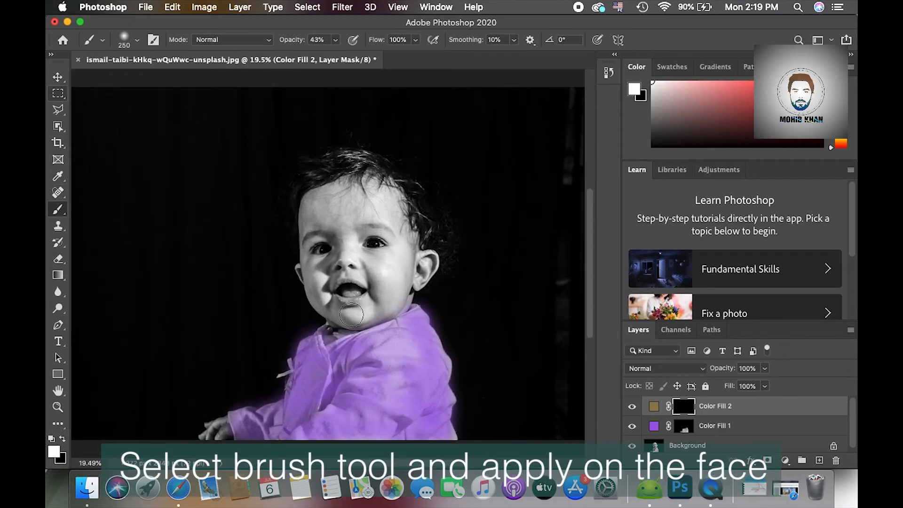
mouse_move(310, 283)
mouse_down()
mouse_move(357, 323)
mouse_move(395, 296)
mouse_move(405, 227)
mouse_move(379, 194)
mouse_move(395, 204)
mouse_move(333, 216)
mouse_move(364, 187)
mouse_move(313, 208)
mouse_move(348, 249)
mouse_move(372, 267)
mouse_move(386, 263)
mouse_move(310, 273)
mouse_move(299, 263)
mouse_move(301, 230)
mouse_move(304, 260)
mouse_move(309, 240)
mouse_move(384, 228)
mouse_move(391, 248)
mouse_move(382, 259)
mouse_move(410, 262)
mouse_move(413, 271)
mouse_move(432, 260)
mouse_move(402, 289)
mouse_up()
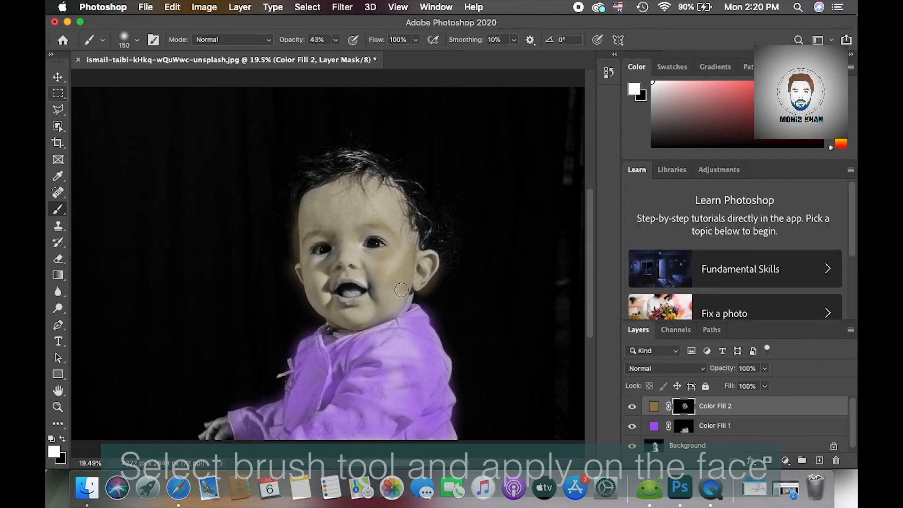
mouse_move(327, 283)
mouse_down()
mouse_move(389, 280)
mouse_move(395, 309)
mouse_up()
key(super+z)
key(super+z)
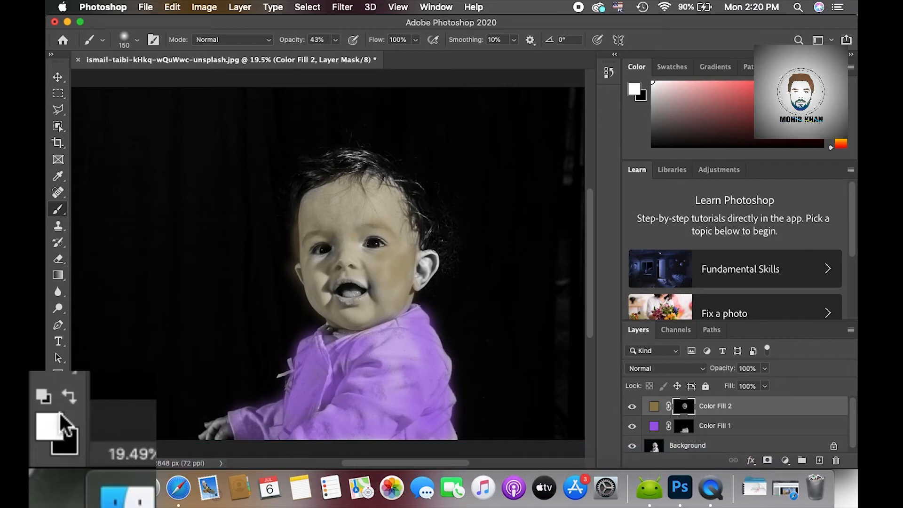
Brush black on the Color Fill 2 mask to remove brown spill around the face, and brush white over the ear to color it
click(67, 398)
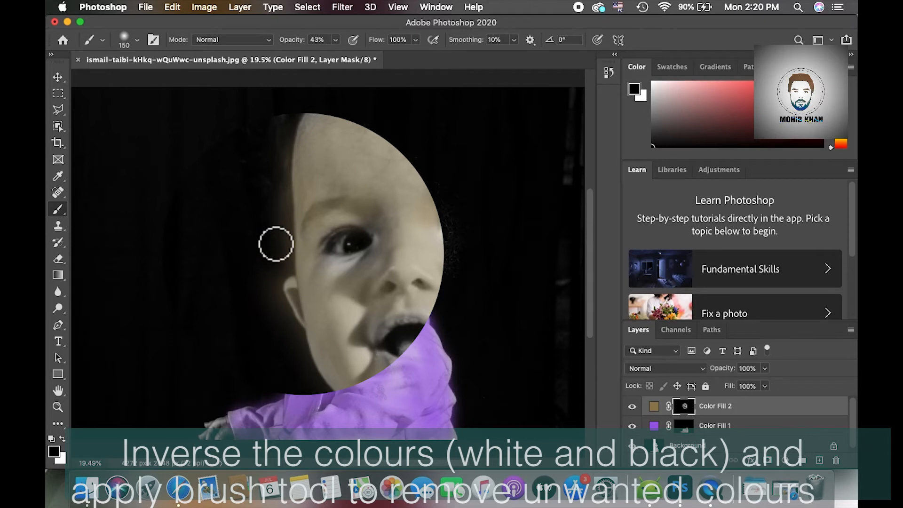
scroll(290, 234, up, 3)
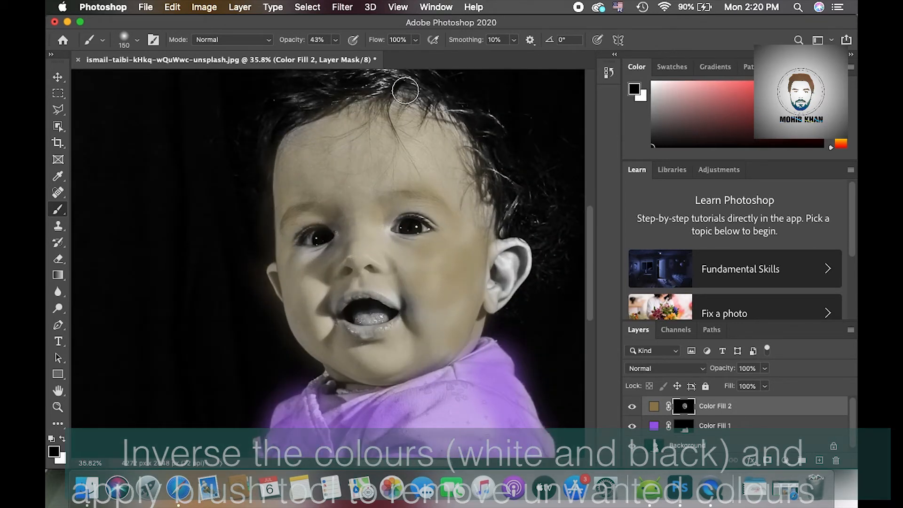
key(x)
mouse_move(502, 256)
mouse_down()
mouse_move(516, 277)
mouse_move(502, 275)
mouse_up()
Add a white (ffffff) solid color fill layer above Color Fill 2 for the eyes and invert its layer mask
click(58, 77)
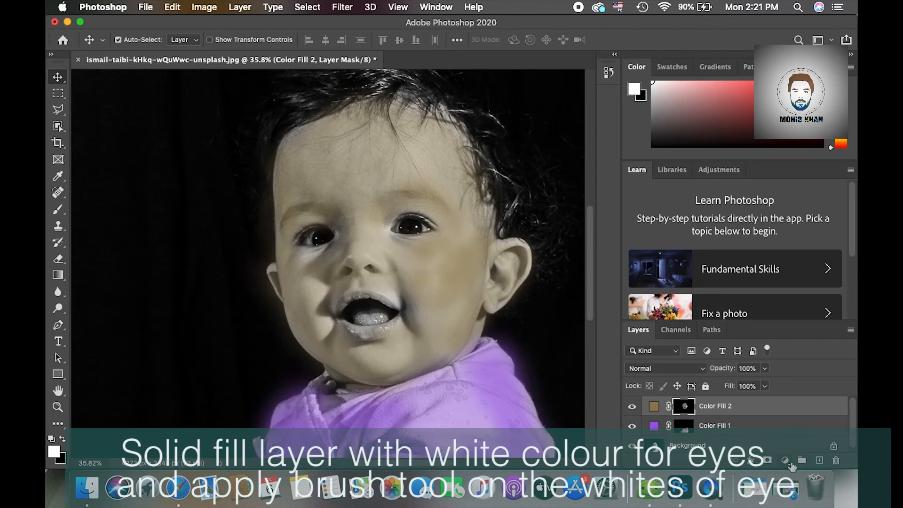
click(785, 460)
click(776, 219)
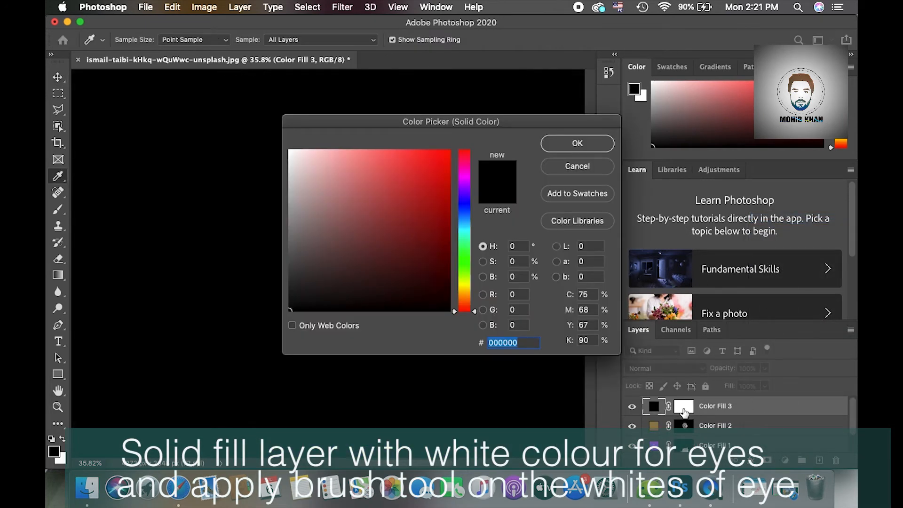
drag(414, 276, 287, 118)
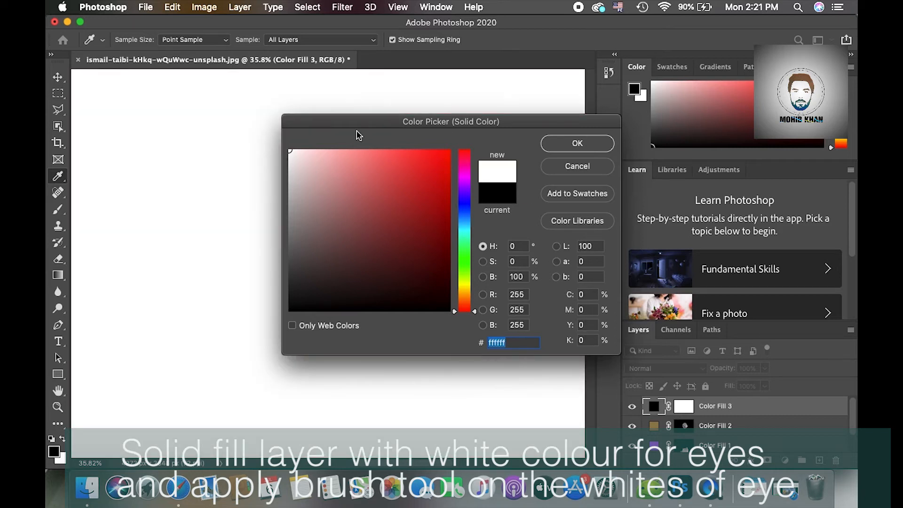
click(576, 143)
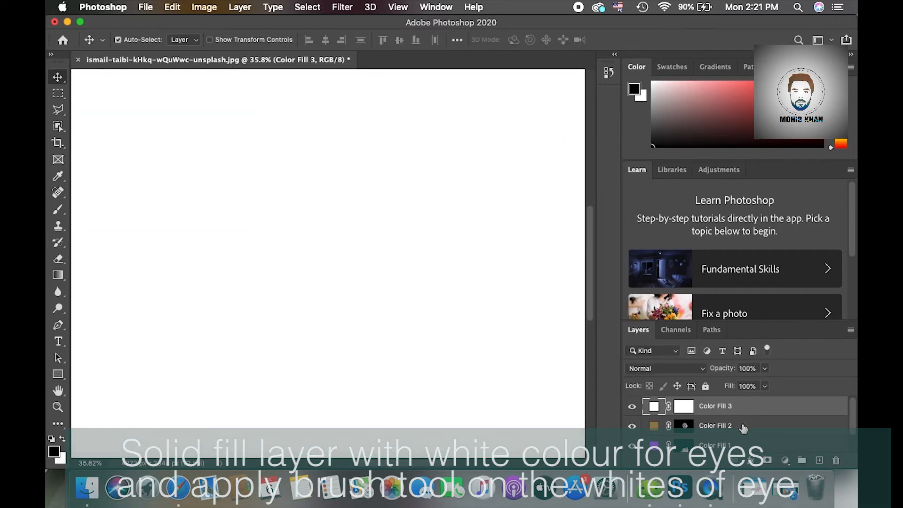
click(685, 408)
key(super+i)
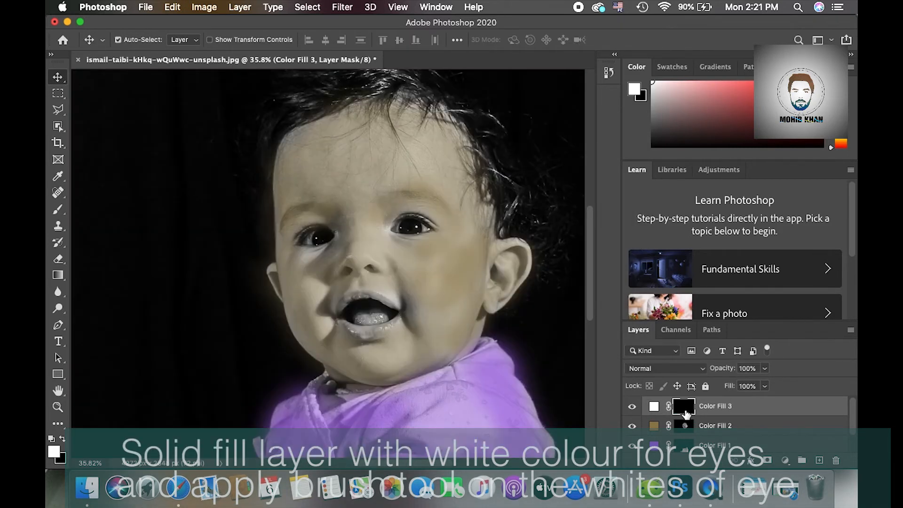
Paint the upper part of the white of the photo's left eye on the Color Fill 3 mask with a 9 px white brush
click(58, 209)
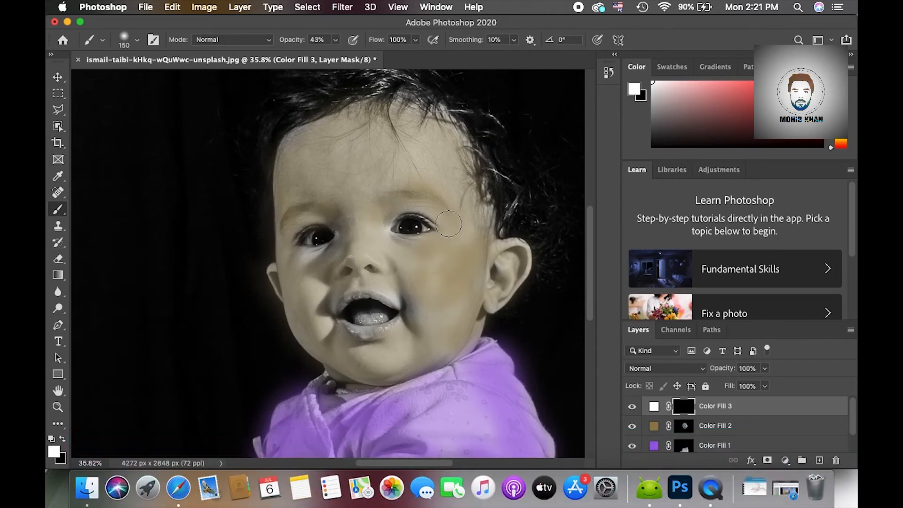
key(bracketleft)
key(bracketleft)
key(bracketleft)
key(bracketleft)
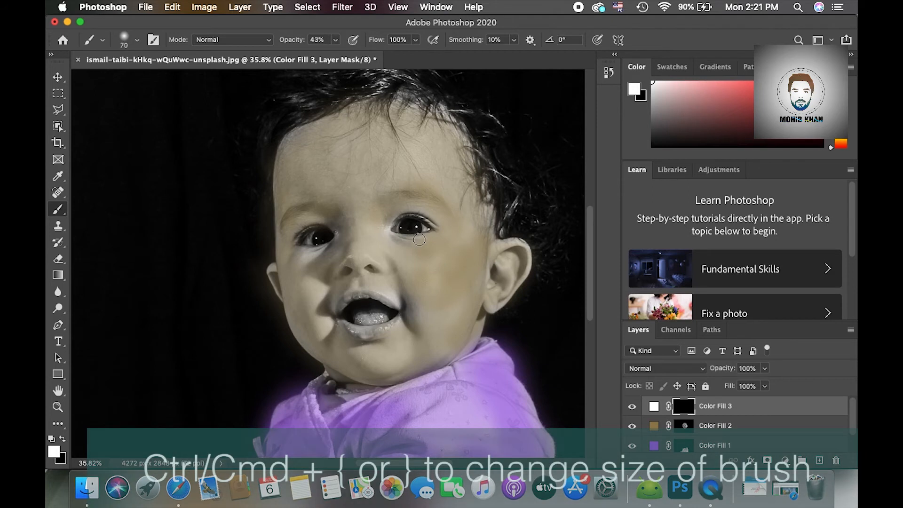
key(super+1)
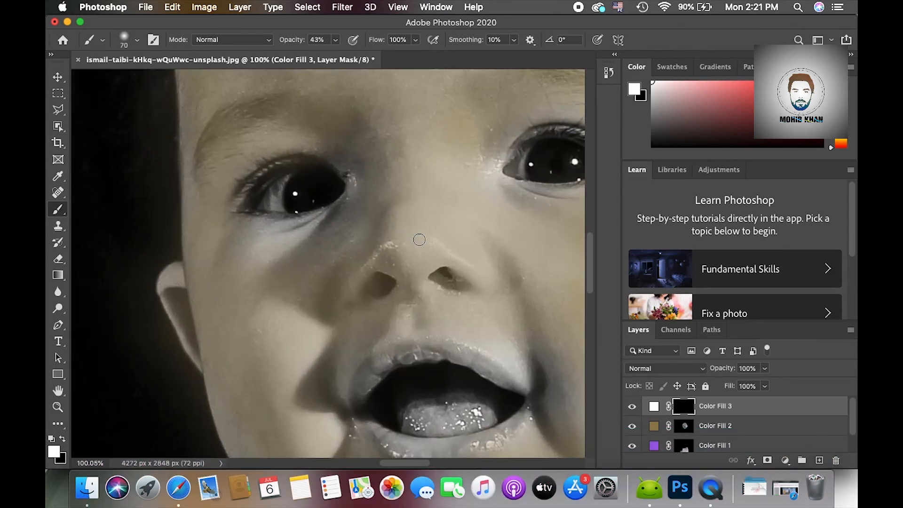
scroll(420, 240, up, 5)
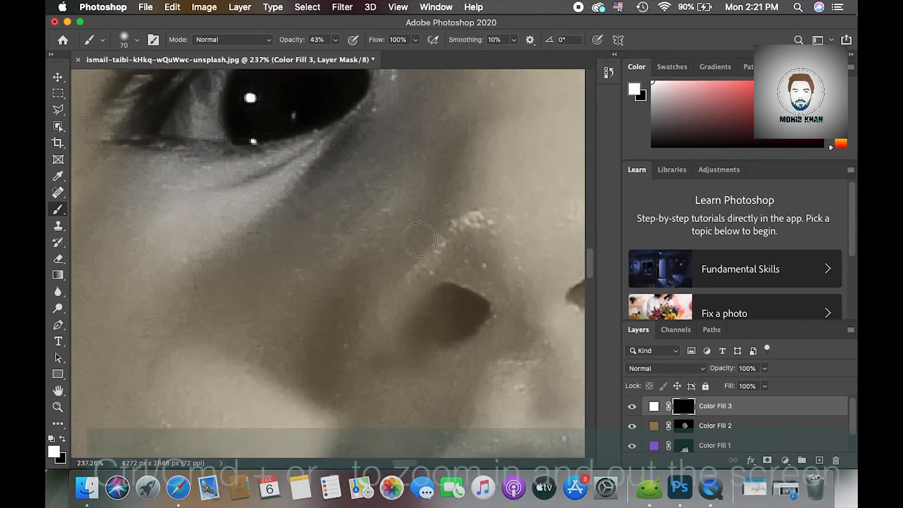
scroll(419, 240, up, 4)
scroll(419, 240, left, 4)
scroll(419, 240, up, 2)
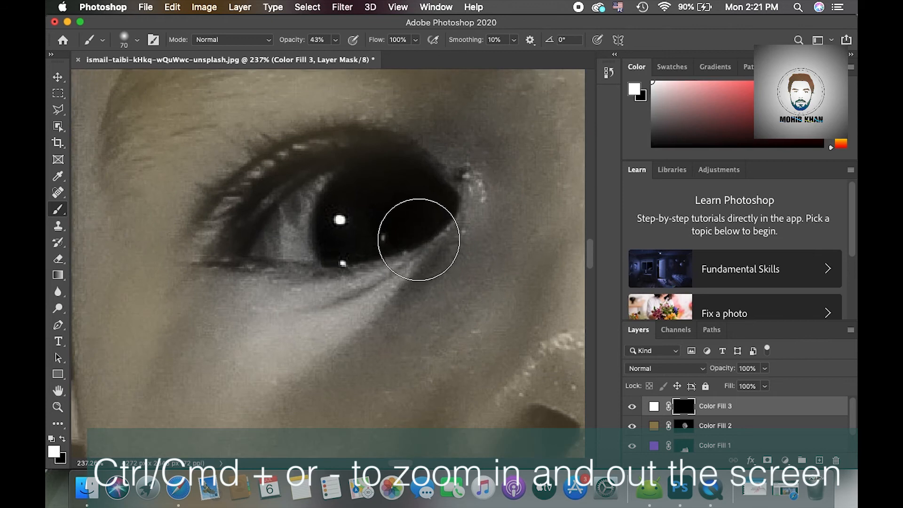
scroll(419, 240, up, 3)
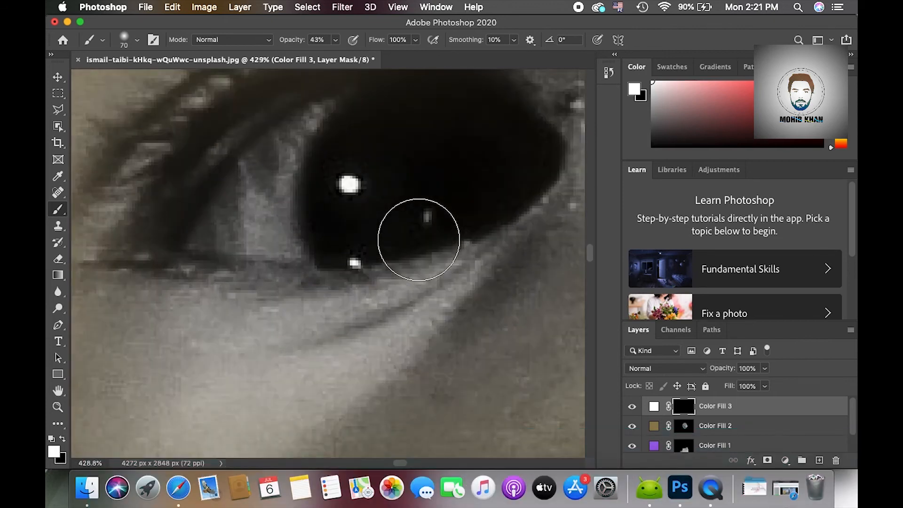
key(bracketleft)
key(bracketleft)
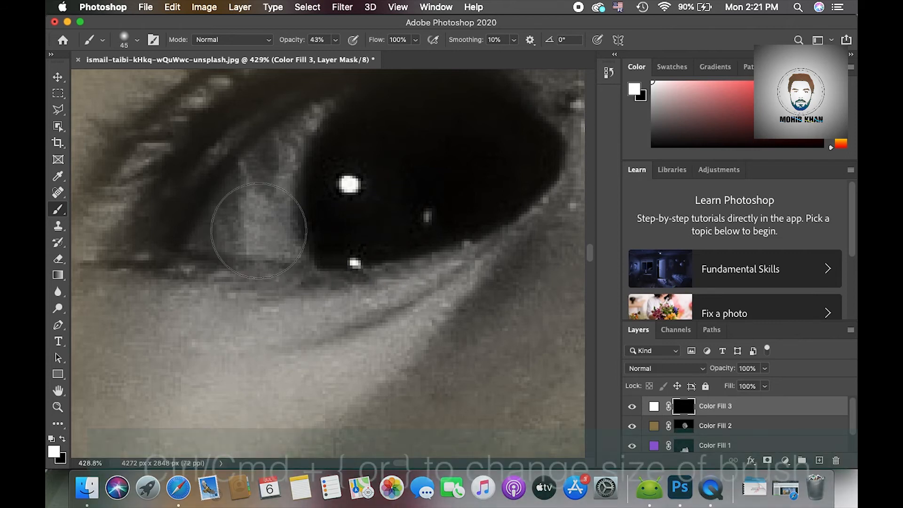
key(bracketleft)
key(bracketleft)
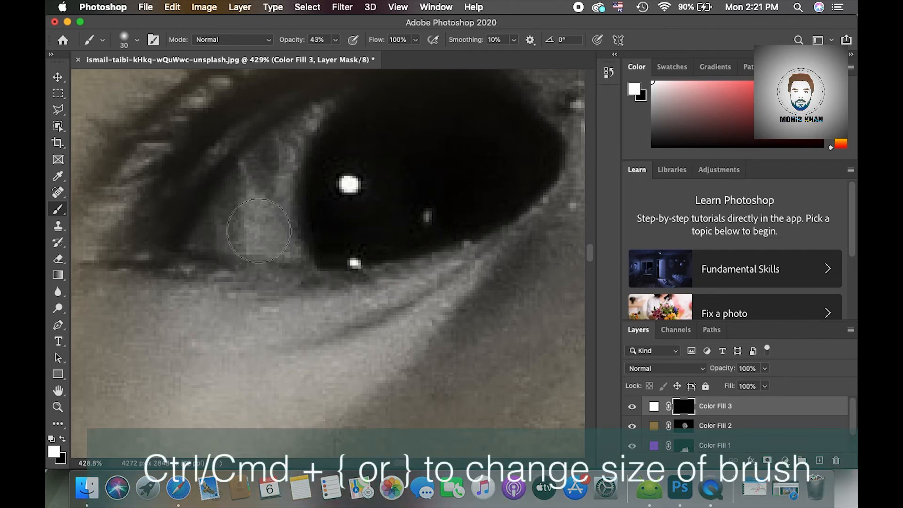
key(bracketleft)
key(bracketleft)
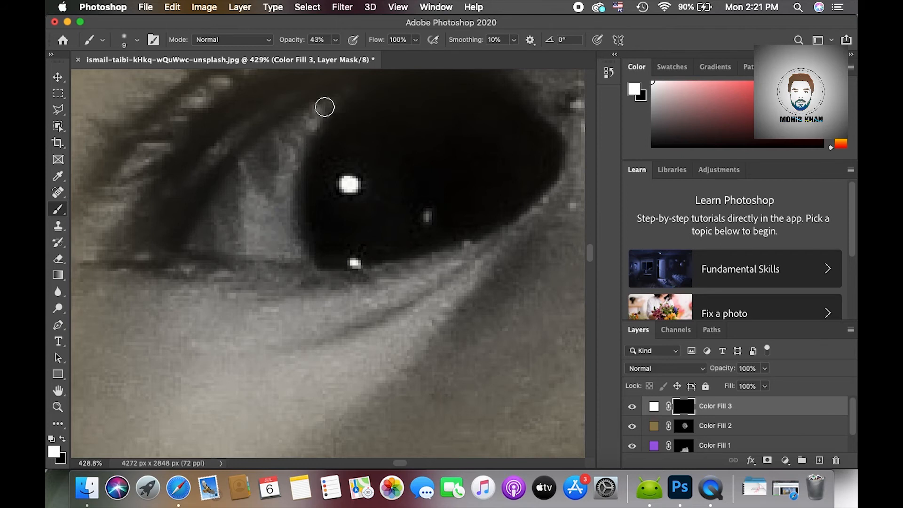
drag(324, 108, 272, 162)
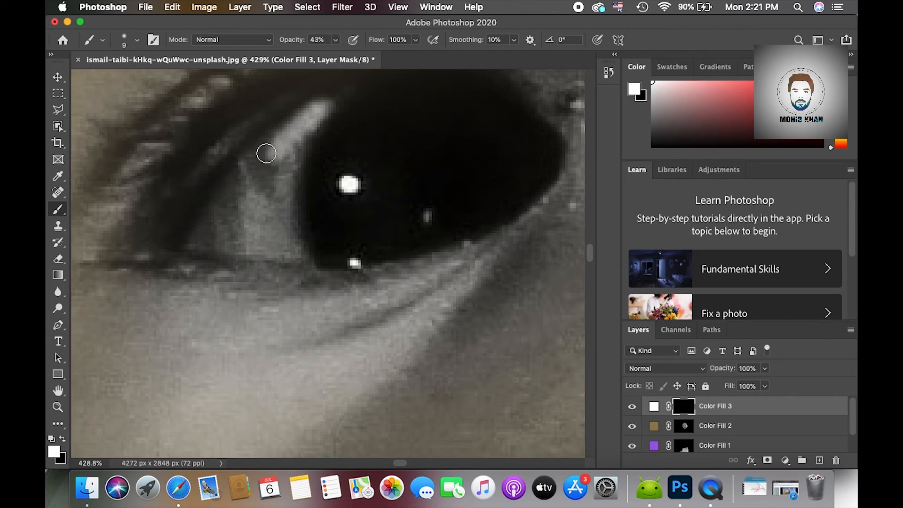
Paint the remaining white of the same eye on the Color Fill 3 mask with a 15 px white brush
key(bracketright)
key(bracketright)
key(bracketright)
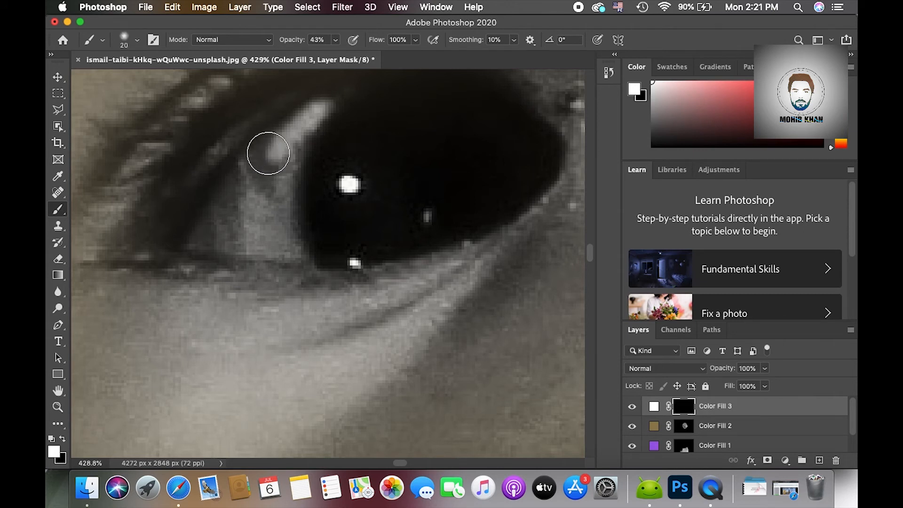
key(bracketleft)
key(bracketleft)
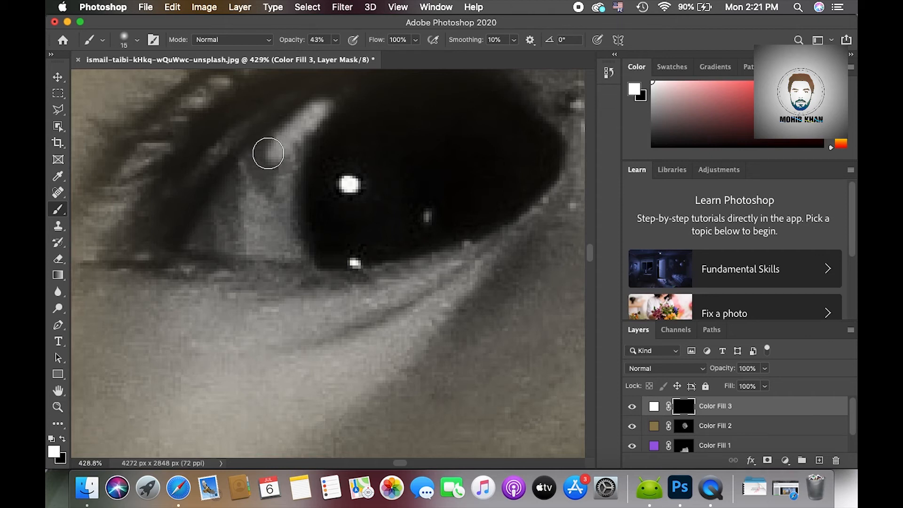
mouse_move(268, 153)
mouse_down()
mouse_move(281, 137)
mouse_move(203, 235)
mouse_move(288, 250)
mouse_move(270, 211)
mouse_move(282, 158)
mouse_move(240, 221)
mouse_up()
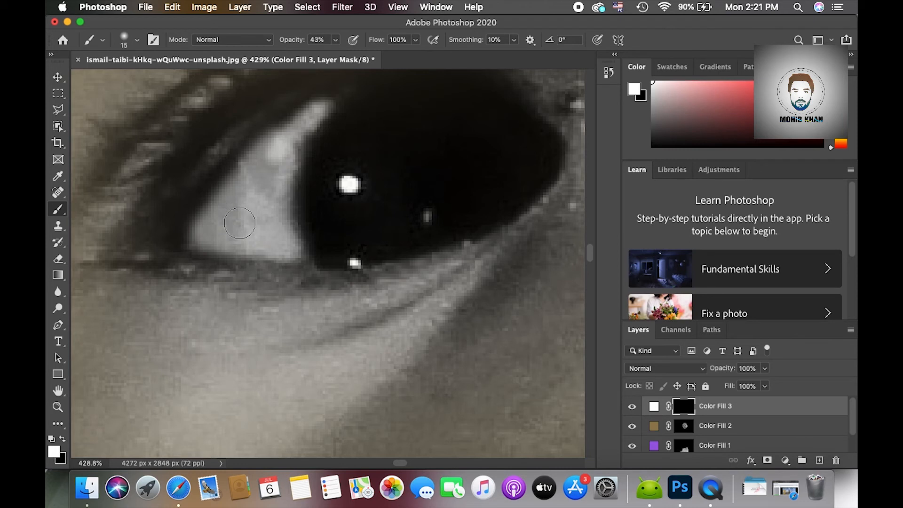
scroll(239, 223, down, 2)
scroll(239, 223, down, 2)
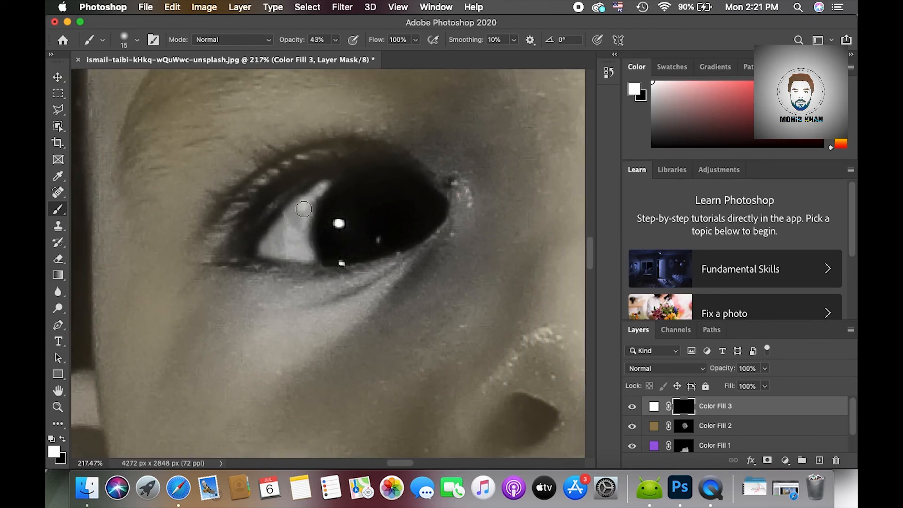
Finish the white of the photo's left eye and paint the outer white of the right eye on the Color Fill 3 mask
mouse_move(298, 208)
mouse_down()
mouse_move(276, 244)
mouse_move(290, 250)
mouse_up()
scroll(334, 249, down, 5)
scroll(458, 244, right, 5)
scroll(458, 244, up, 4)
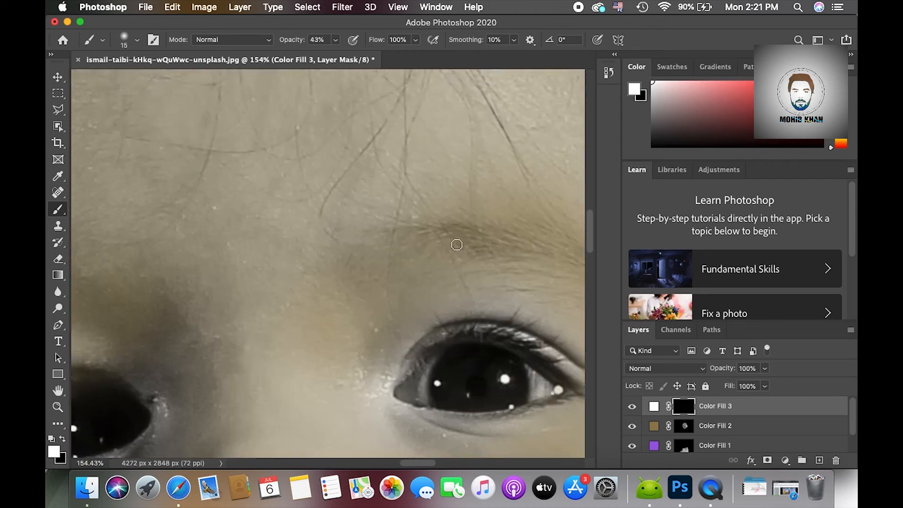
scroll(514, 304, up, 5)
scroll(514, 304, up, 4)
scroll(513, 304, right, 8)
mouse_move(398, 219)
mouse_down()
mouse_move(408, 233)
mouse_move(408, 271)
mouse_move(404, 237)
mouse_up()
key(bracketleft)
key(bracketleft)
key(bracketleft)
drag(380, 201, 417, 244)
Paint the inner white of the photo's right eye on the Color Fill 3 mask with a 5 px white brush
key(bracketleft)
key(bracketleft)
key(bracketleft)
scroll(455, 263, down, 4)
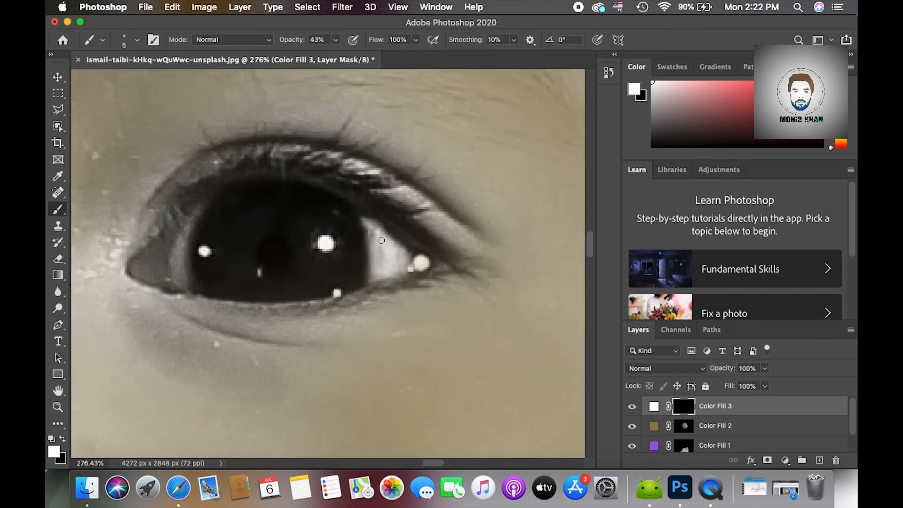
scroll(382, 244, down, 5)
scroll(443, 233, up, 2)
scroll(443, 234, left, 5)
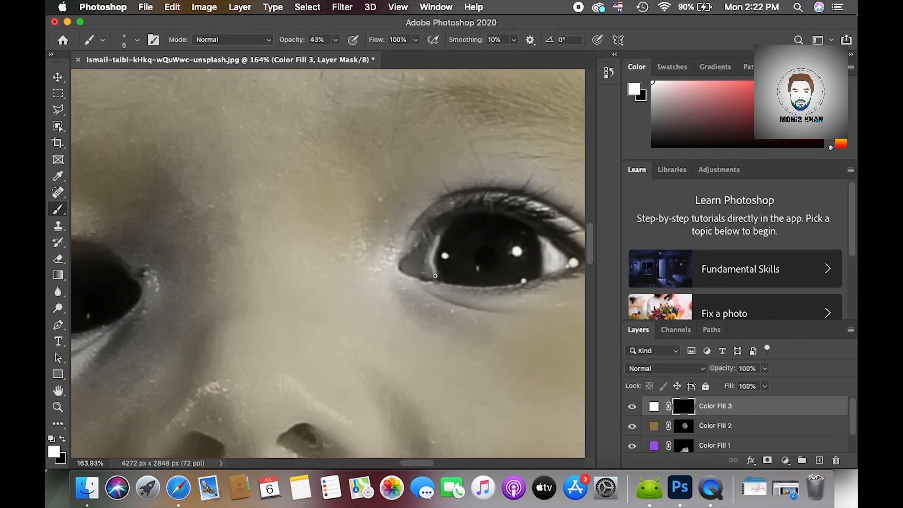
scroll(427, 259, down, 15)
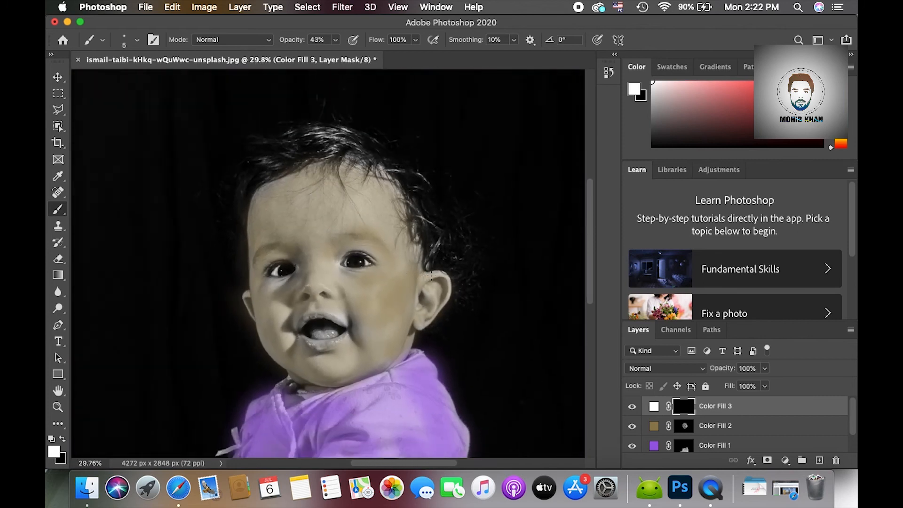
scroll(431, 275, down, 2)
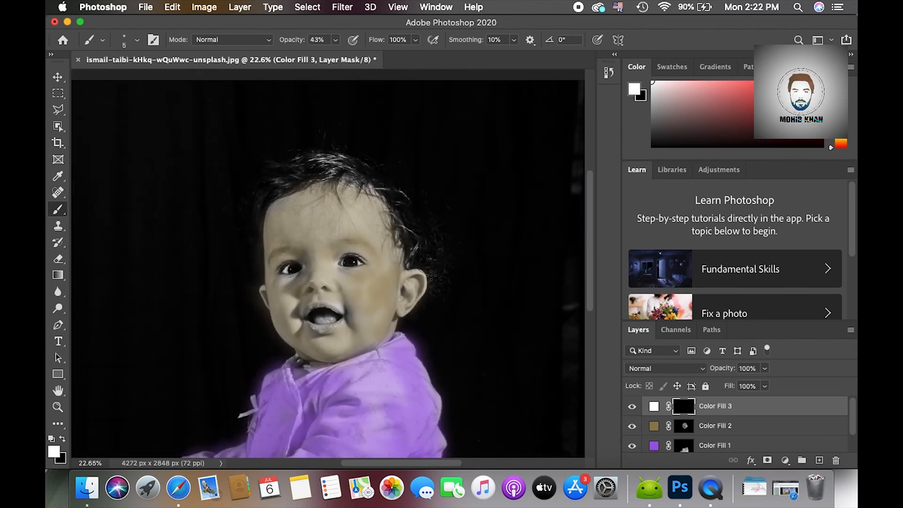
Add a dusty pink solid color fill layer above Color Fill 3 for the lips and tongue and invert its layer mask
click(60, 79)
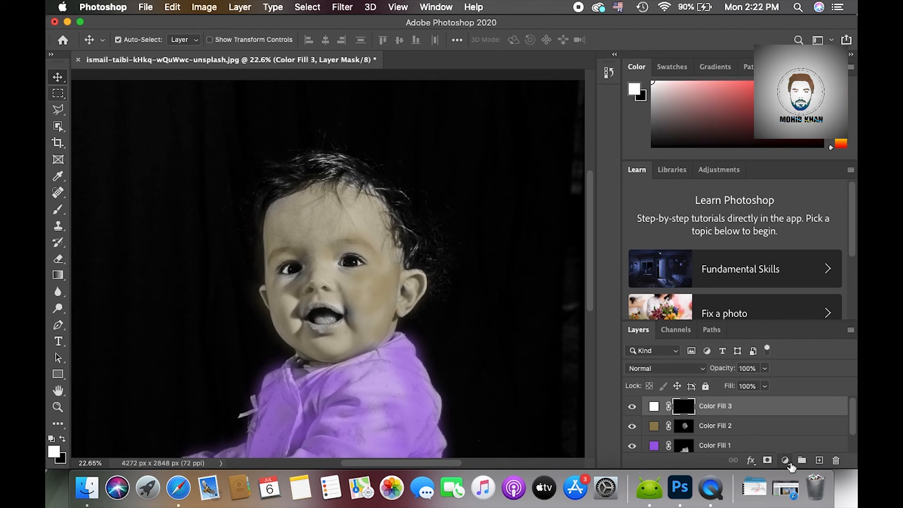
click(785, 460)
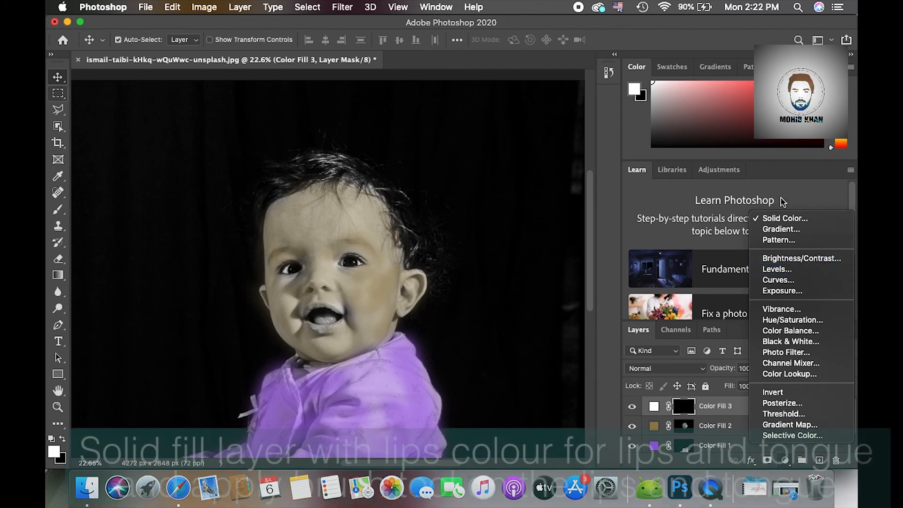
click(788, 220)
drag(396, 256, 316, 208)
click(601, 150)
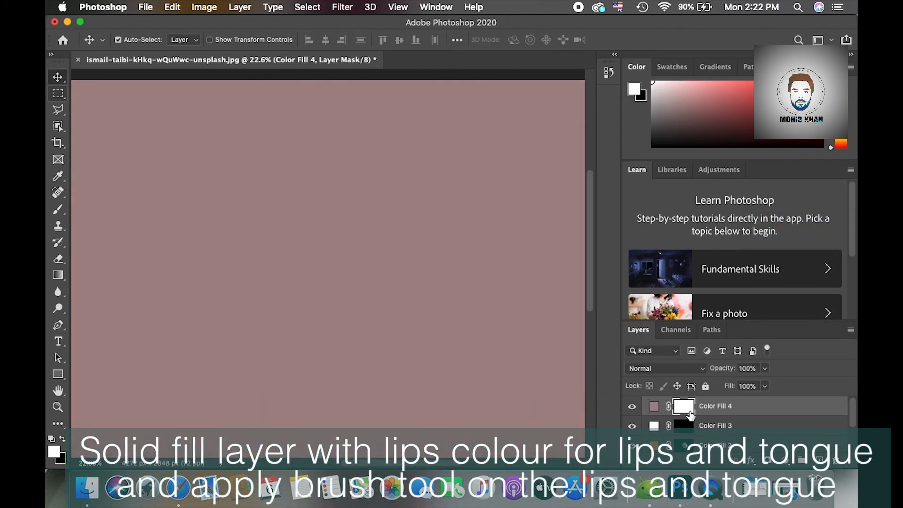
key(super+i)
Paint the lips and tongue on the Color Fill 4 mask with a 30 px white brush at 43% opacity
click(59, 214)
scroll(325, 267, up, 3)
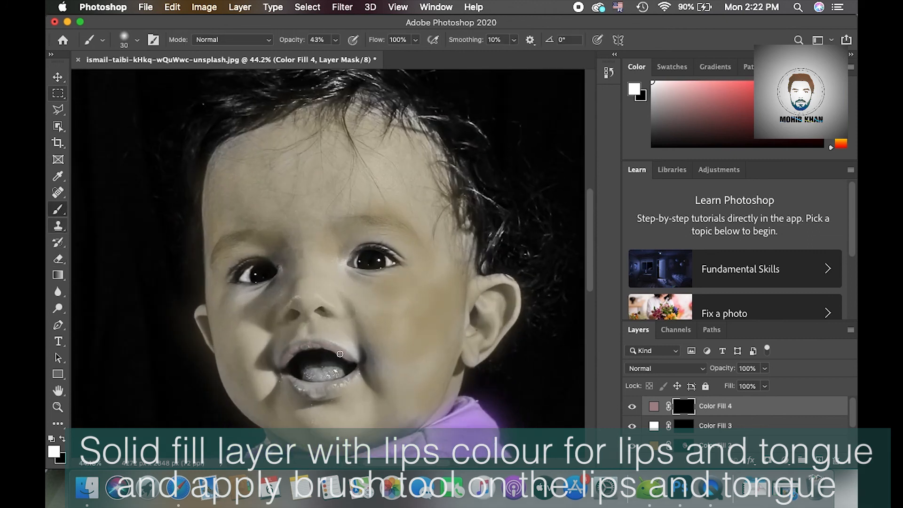
mouse_move(301, 384)
mouse_down()
mouse_move(355, 383)
mouse_move(356, 374)
mouse_move(304, 388)
mouse_up()
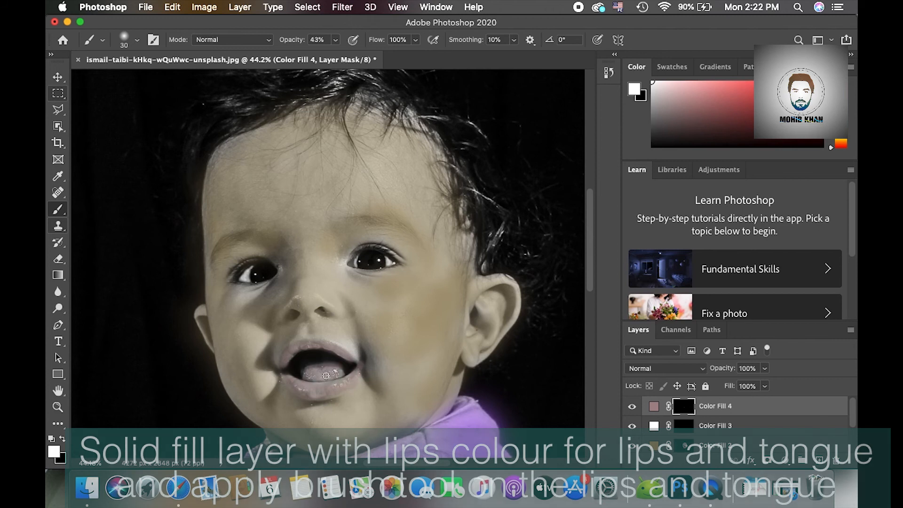
scroll(326, 375, down, 3)
click(58, 77)
click(525, 312)
scroll(526, 312, down, 2)
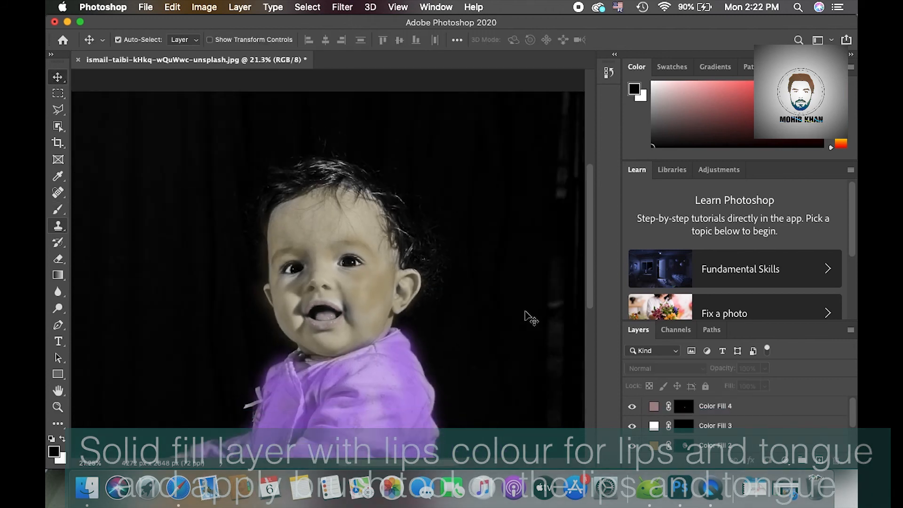
scroll(525, 312, down, 2)
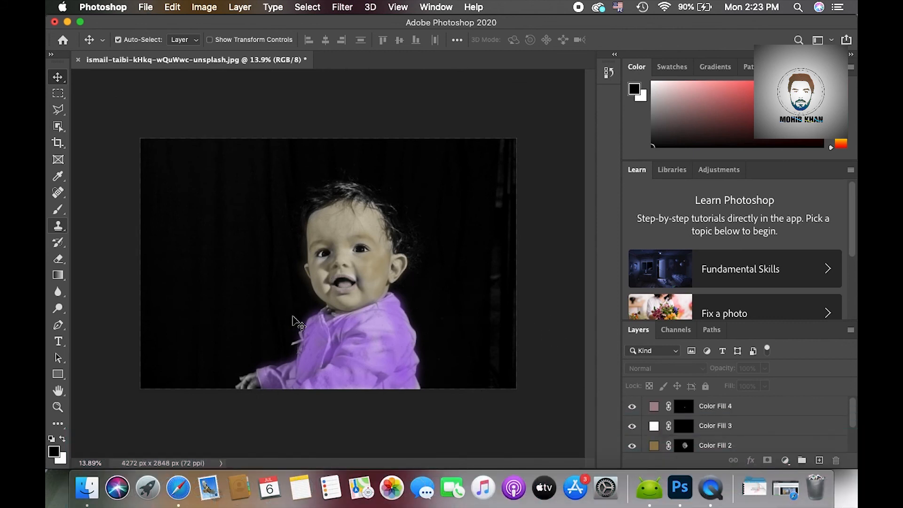
Set the blend mode of the purple Color Fill 1 jacket layer to Overlay
scroll(701, 449, down, 3)
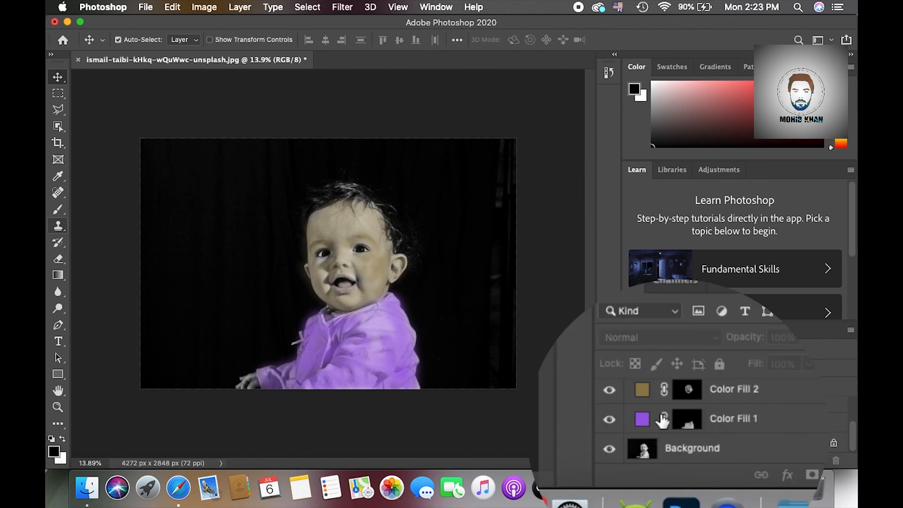
click(683, 424)
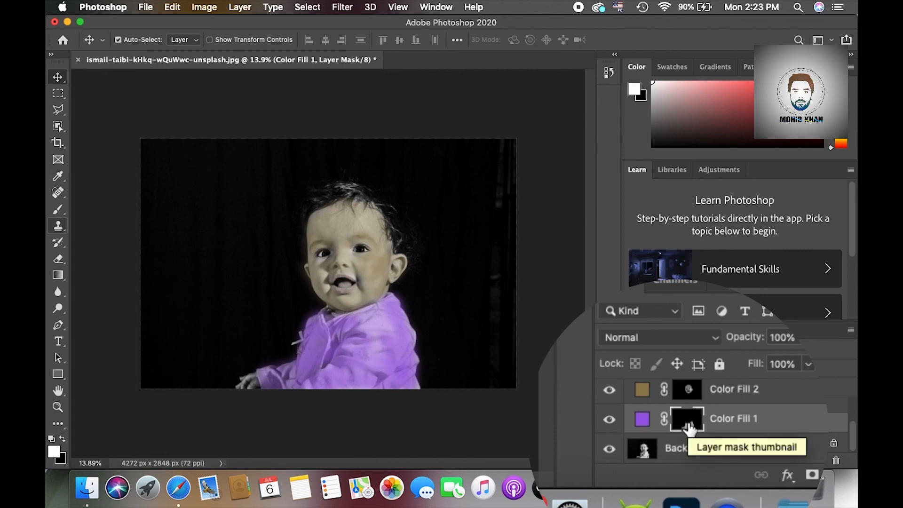
click(712, 343)
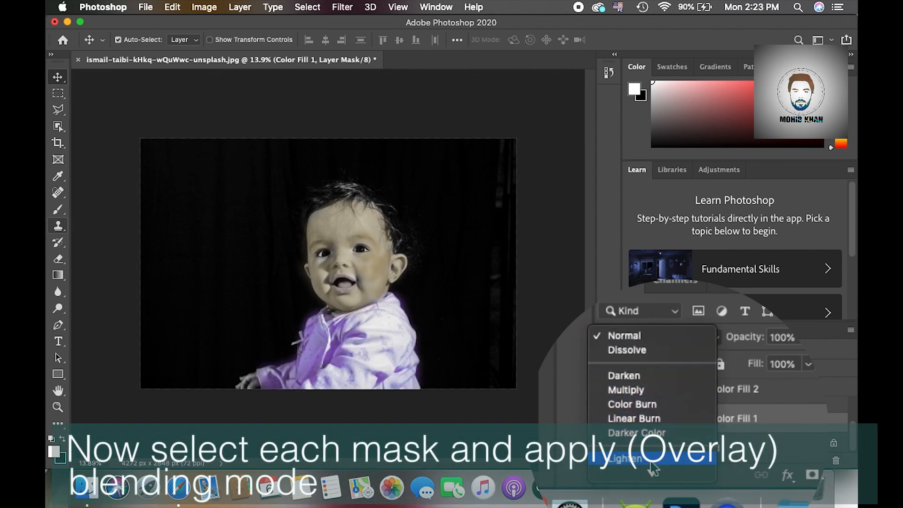
scroll(652, 464, down, 4)
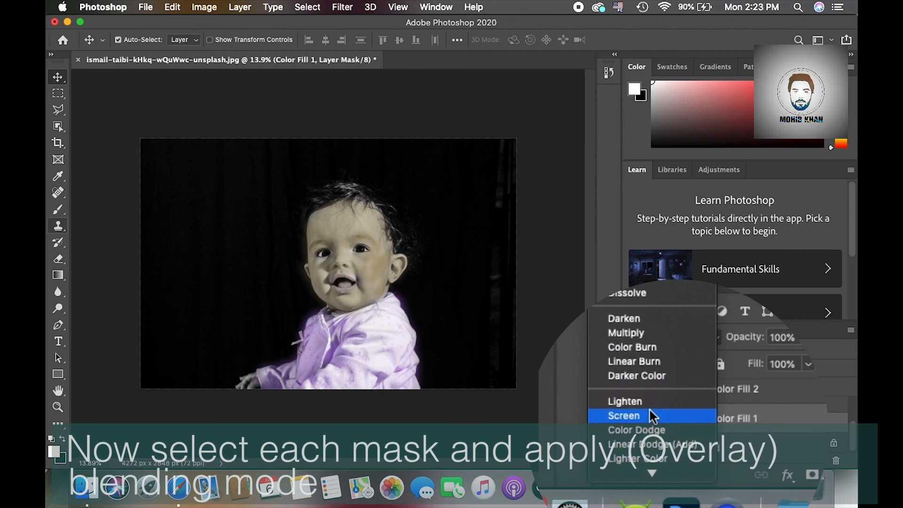
scroll(654, 421, down, 4)
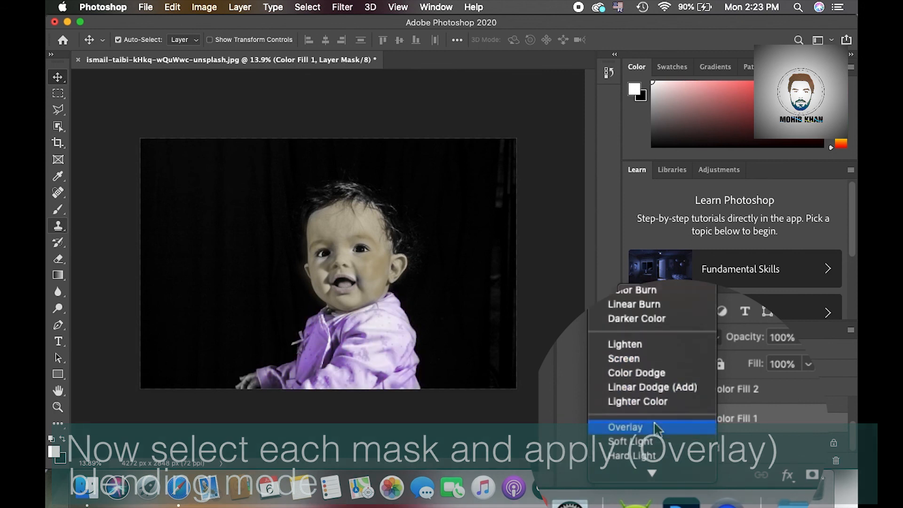
scroll(658, 429, down, 1)
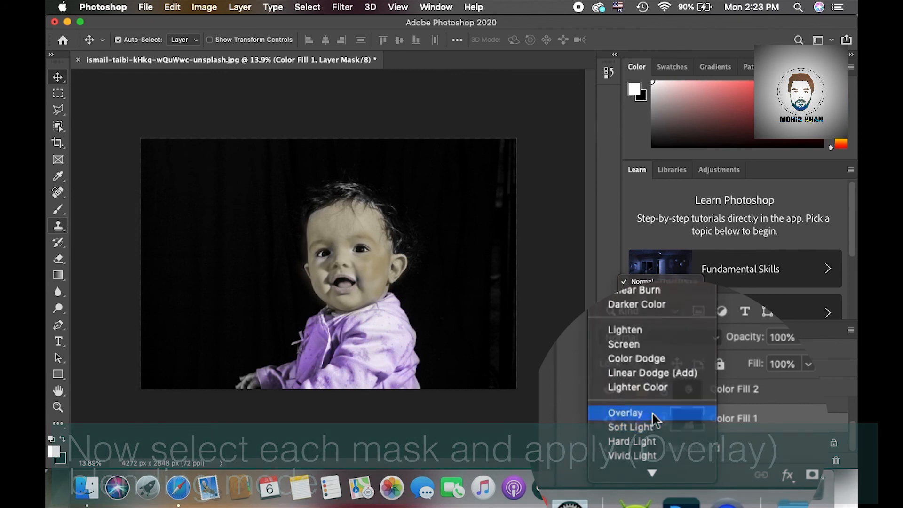
click(652, 412)
Set the blend modes of the brown Color Fill 2 skin layer and the white Color Fill 3 eye layer to Overlay
click(687, 406)
click(666, 369)
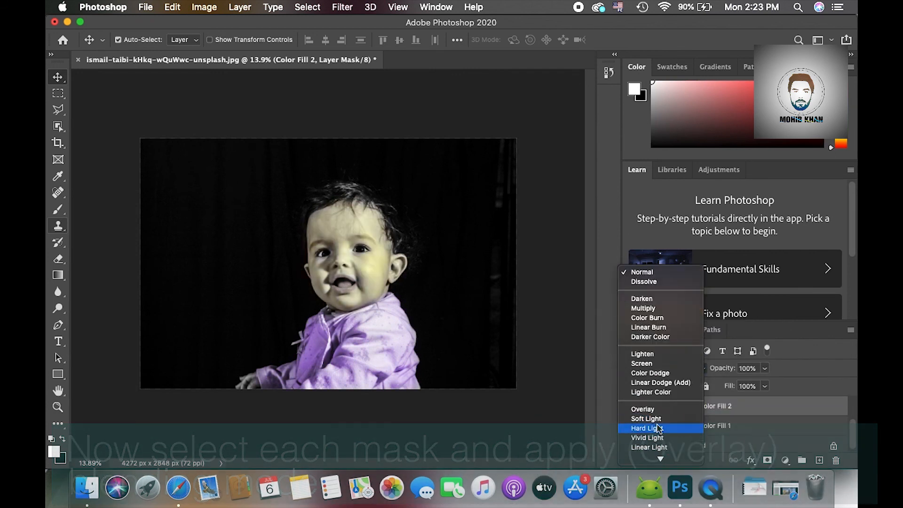
click(657, 390)
scroll(674, 408, up, 1)
scroll(674, 407, up, 1)
click(683, 425)
click(667, 369)
click(665, 428)
Set the blend mode of the pink Color Fill 4 lips layer to Overlay
click(688, 408)
click(666, 368)
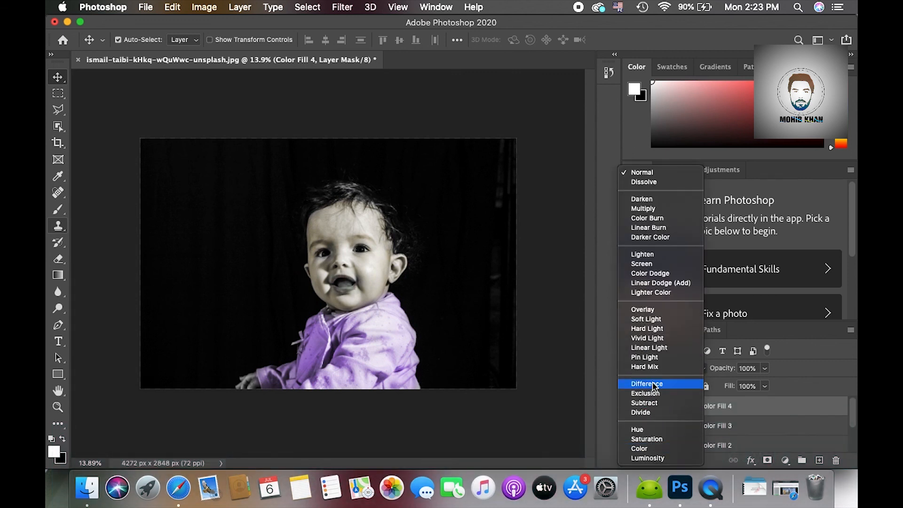
click(655, 385)
scroll(422, 358, up, 2)
scroll(422, 358, up, 1)
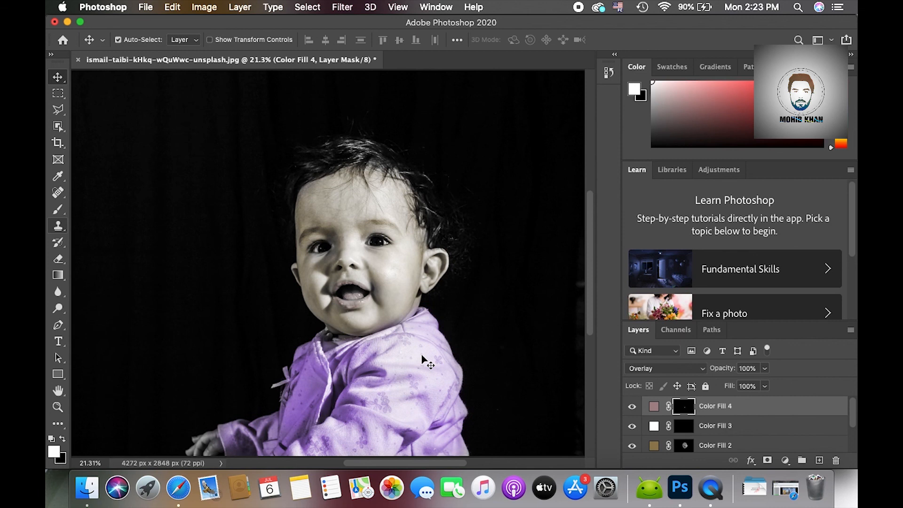
scroll(422, 358, down, 3)
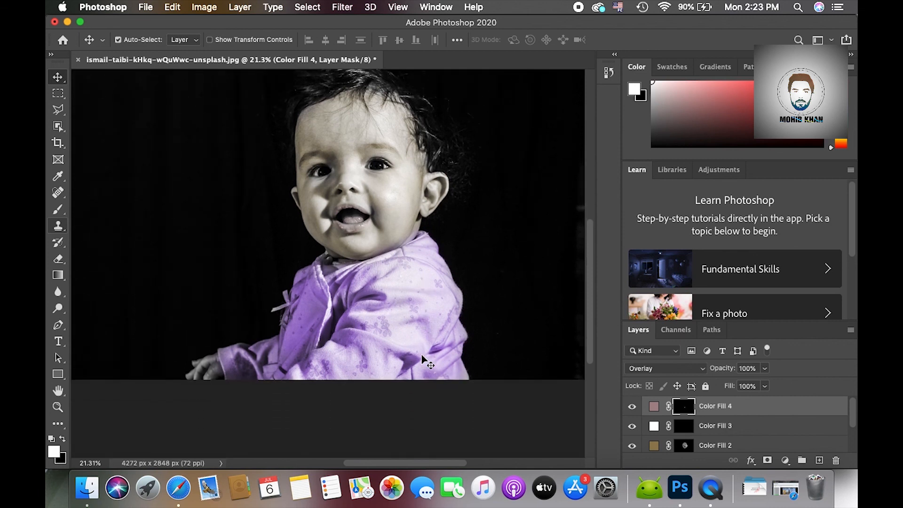